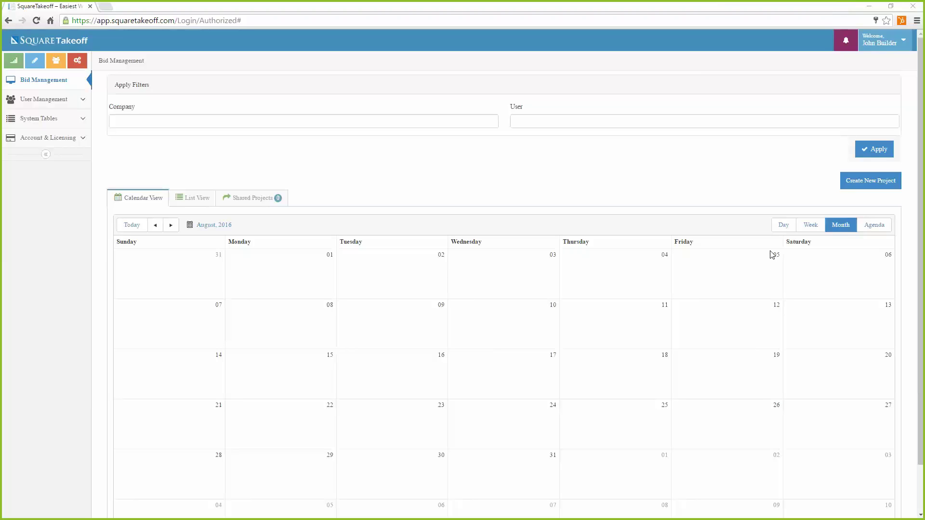
Start a new project from the Bid Management page to get a blank Project Properties form
left_click(873, 184)
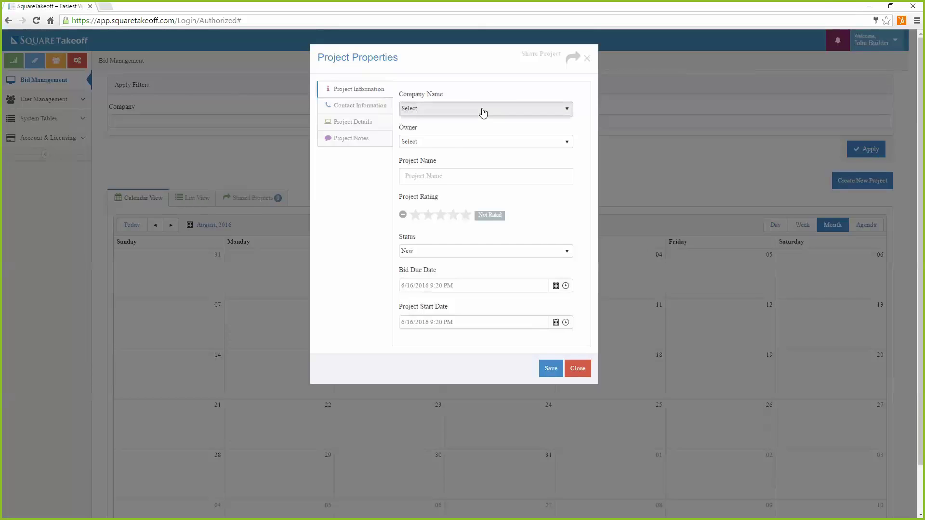
Set the company to SquareTakeoff and the owner to John Builder
left_click(483, 113)
left_click(448, 134)
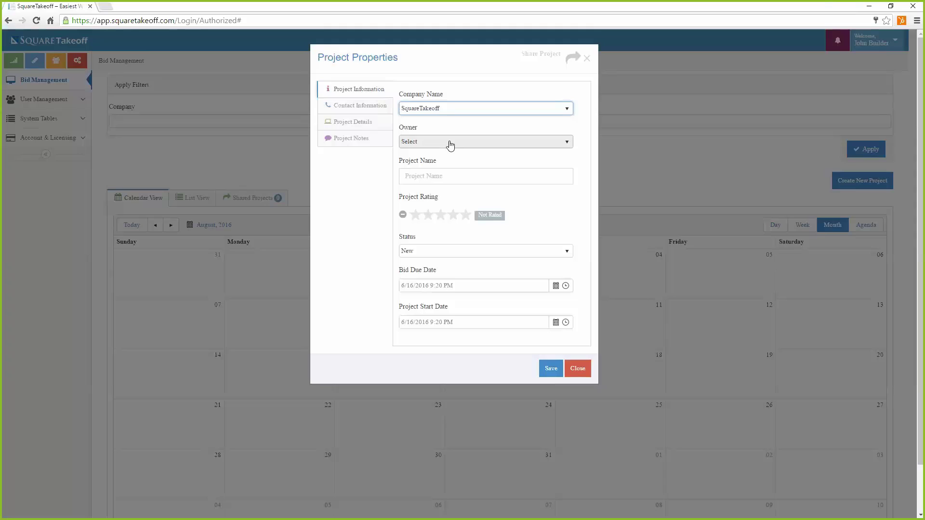
left_click(566, 143)
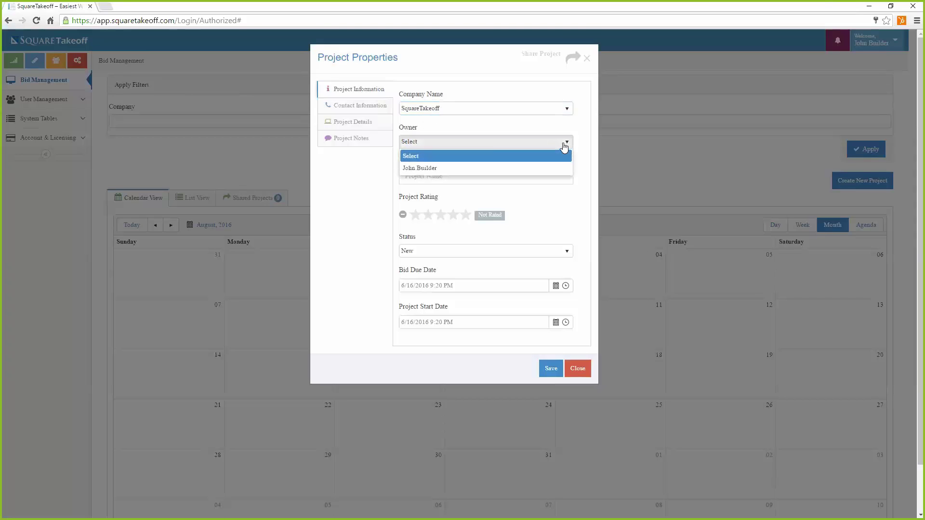
left_click(424, 168)
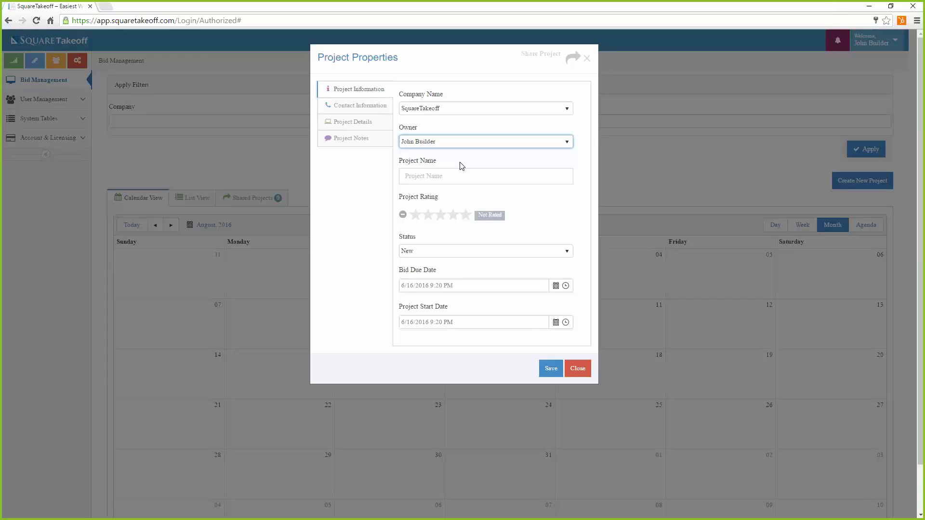
Enter the project name 'Lot # 74', fixing a mistyped letter
left_click(429, 176)
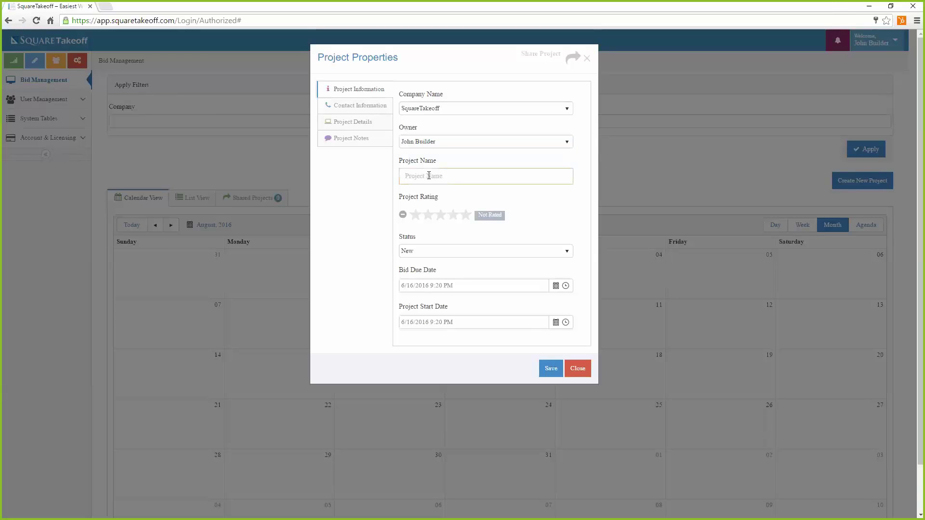
type("Lo")
type("r")
type(" # ")
type("74")
key("Left")
key("Left")
key("Left")
key("BackSpace")
type("t")
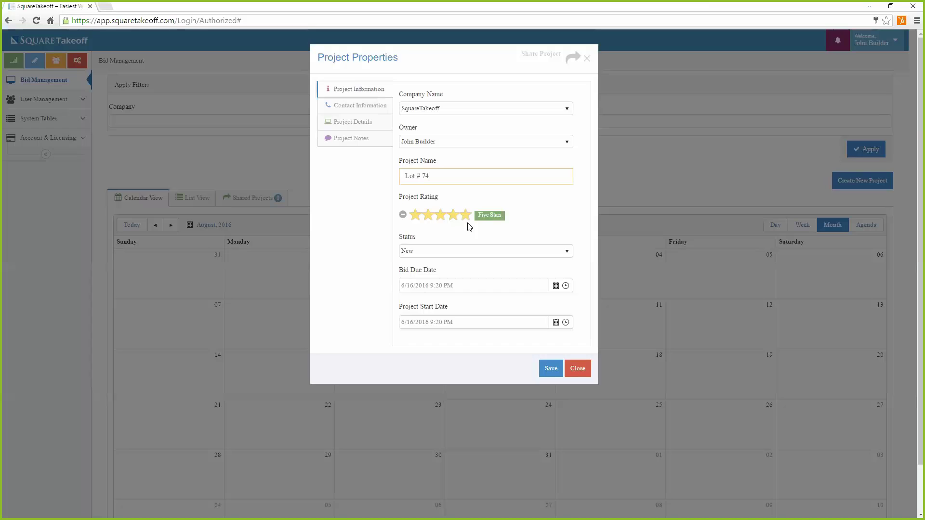
left_click(351, 309)
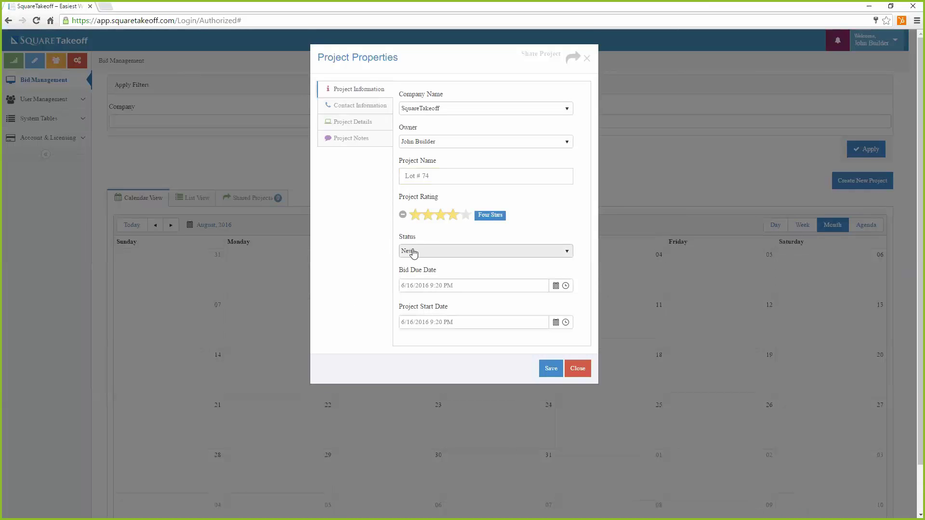
left_click(566, 252)
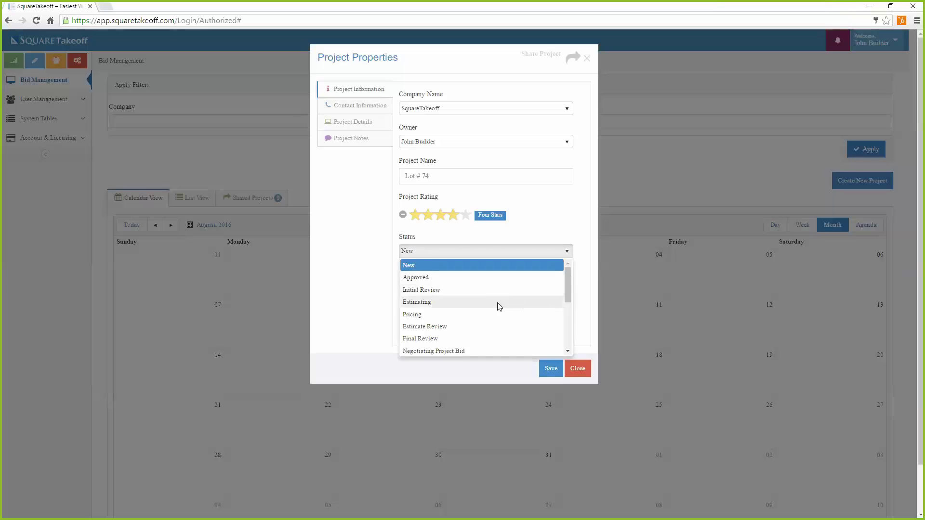
scroll(471, 324, "down", 1)
scroll(471, 324, "down", 1)
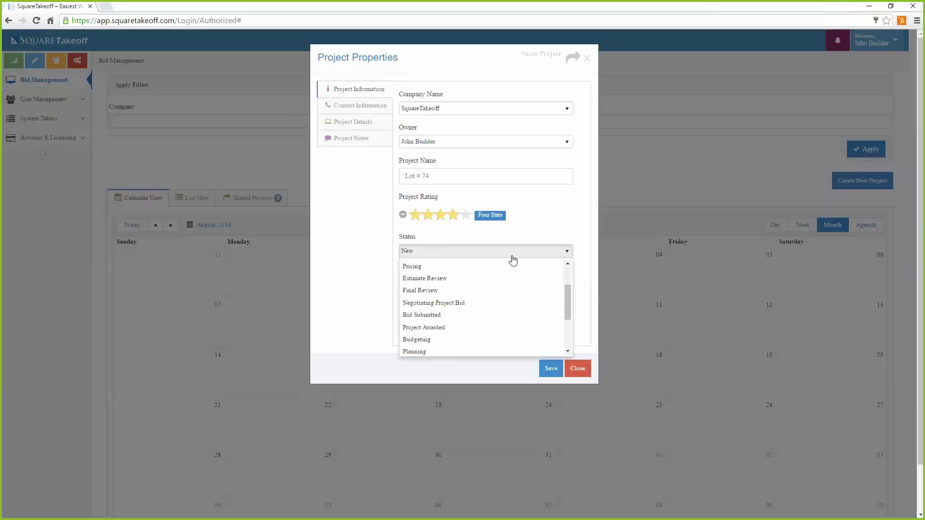
left_click(421, 254)
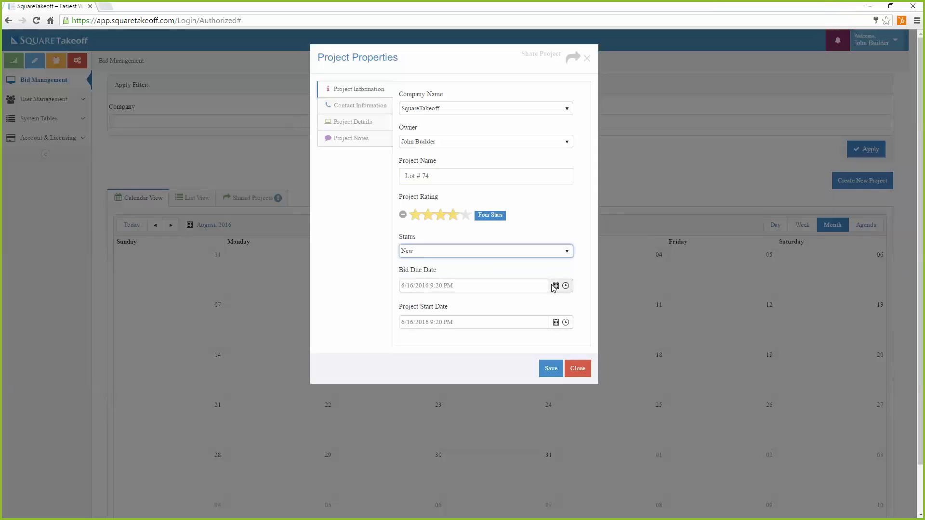
Set the bid due date to August 31, 2016
left_click(556, 287)
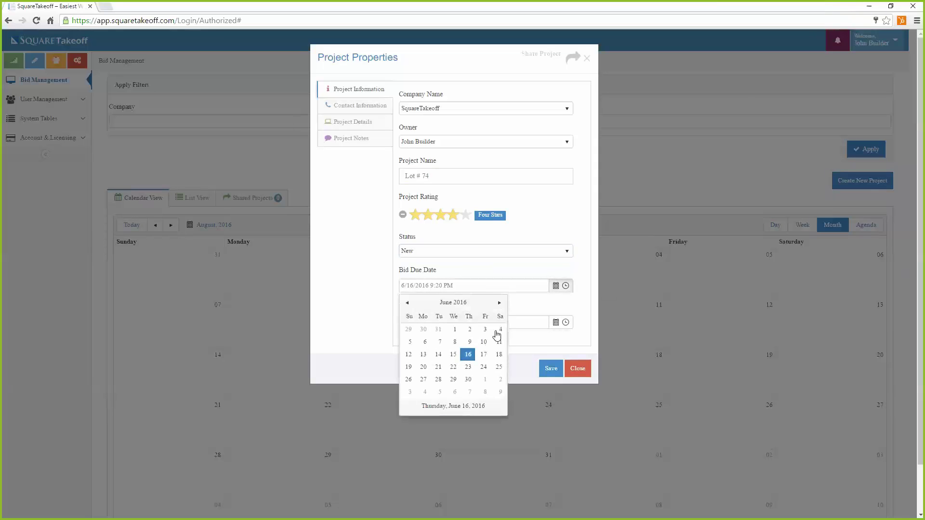
left_click(499, 304)
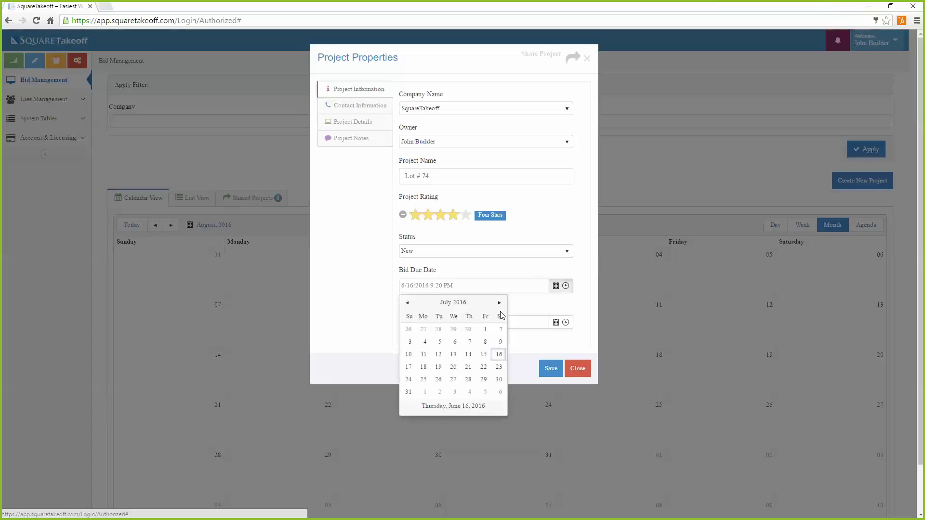
left_click(499, 304)
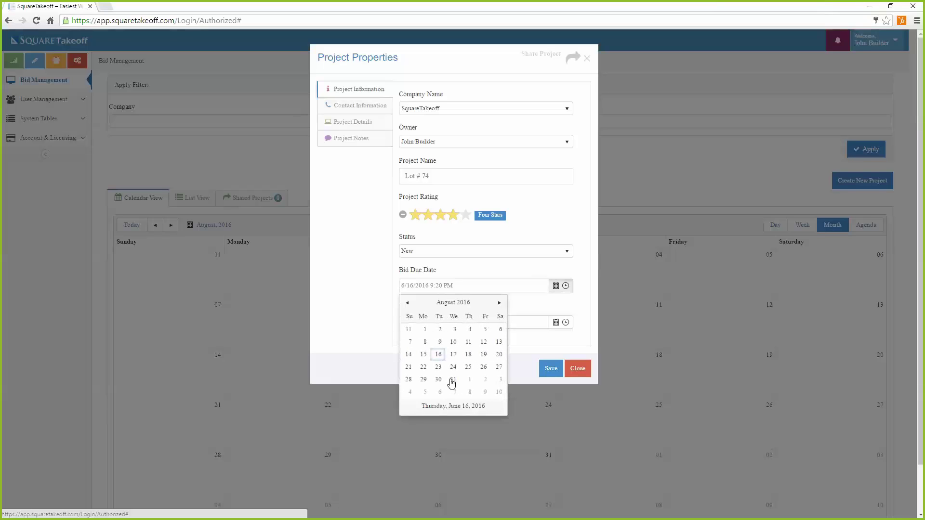
left_click(453, 381)
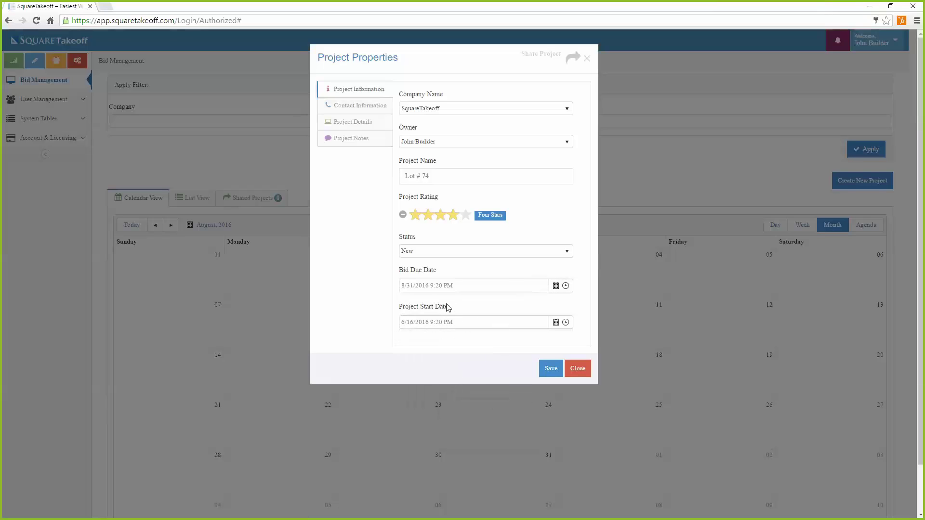
Set the project start date to October 30, 2016, leaving the start time unchanged
left_click(413, 322)
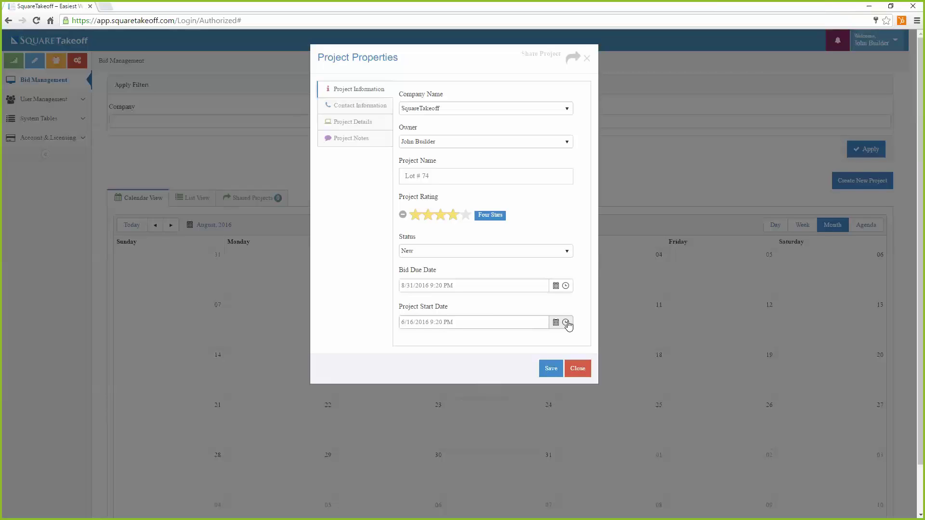
left_click(566, 323)
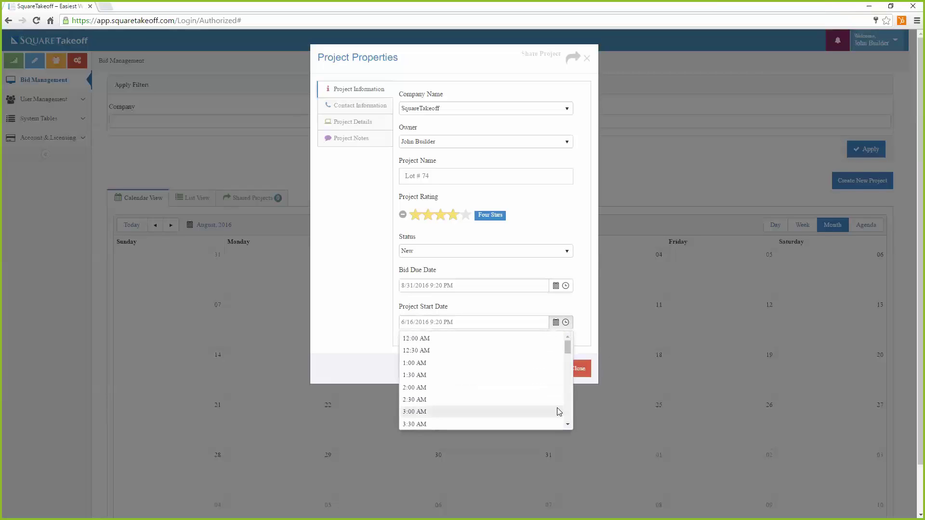
scroll(508, 402, "down", 2)
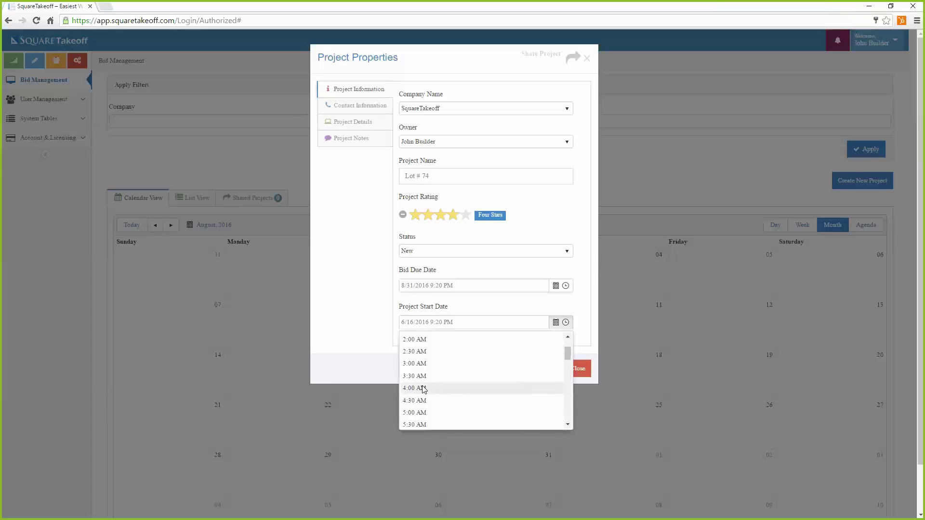
left_click(555, 323)
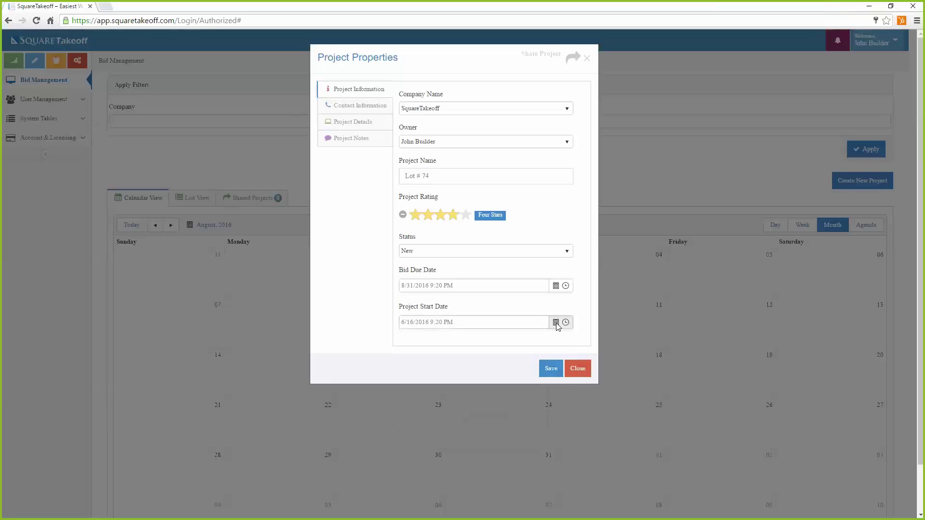
left_click(556, 323)
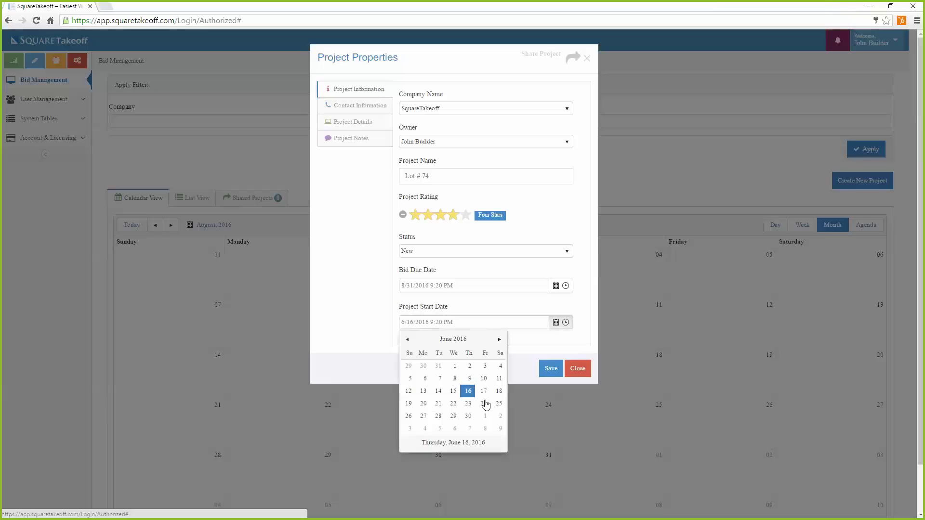
left_click(499, 339)
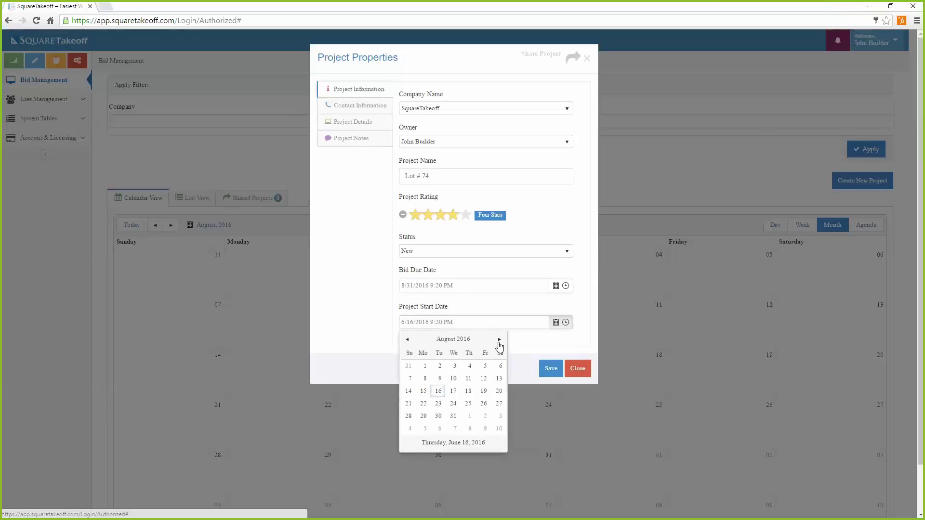
left_click(499, 339)
left_click(499, 340)
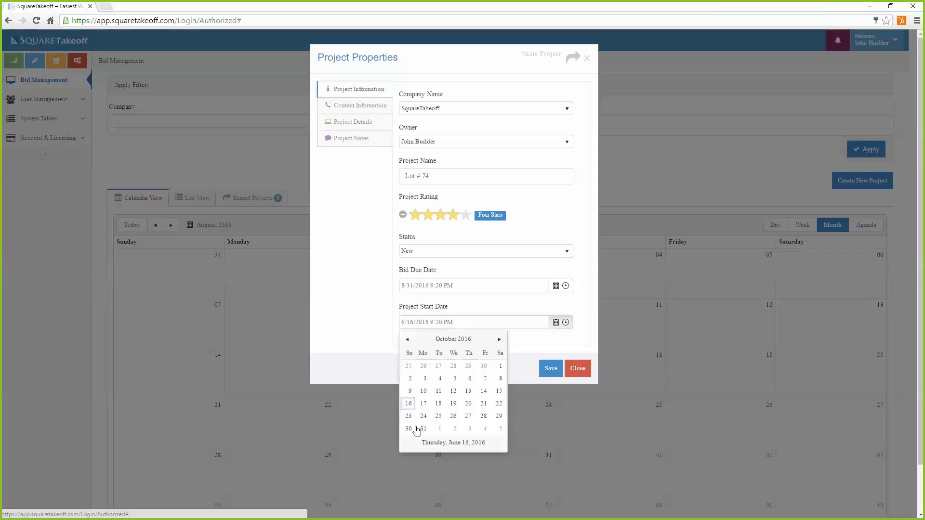
left_click(409, 429)
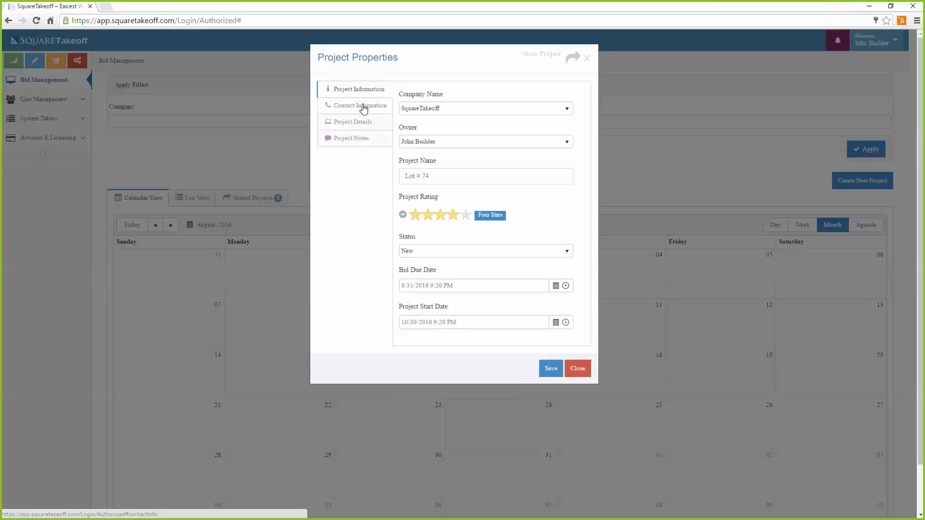
View the Contact Information section, then the Project Details section with Imperial units and USD
left_click(364, 110)
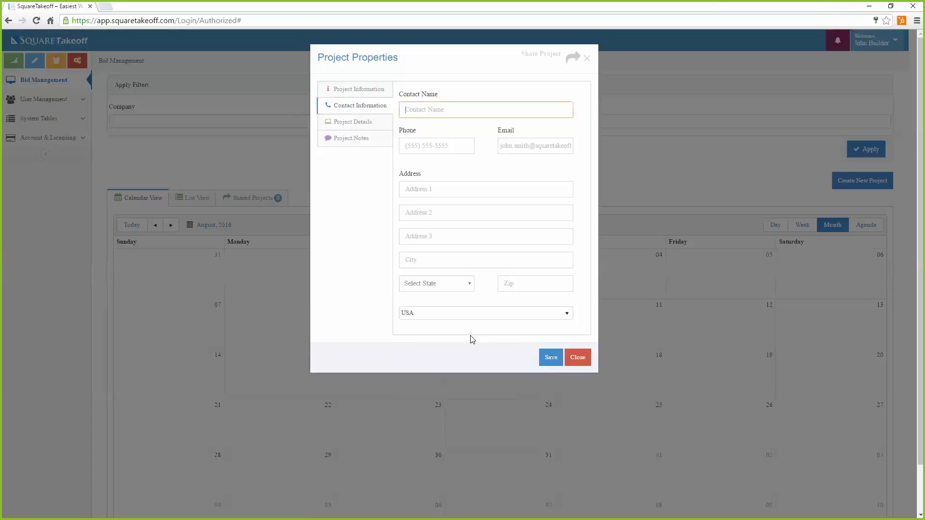
left_click(348, 126)
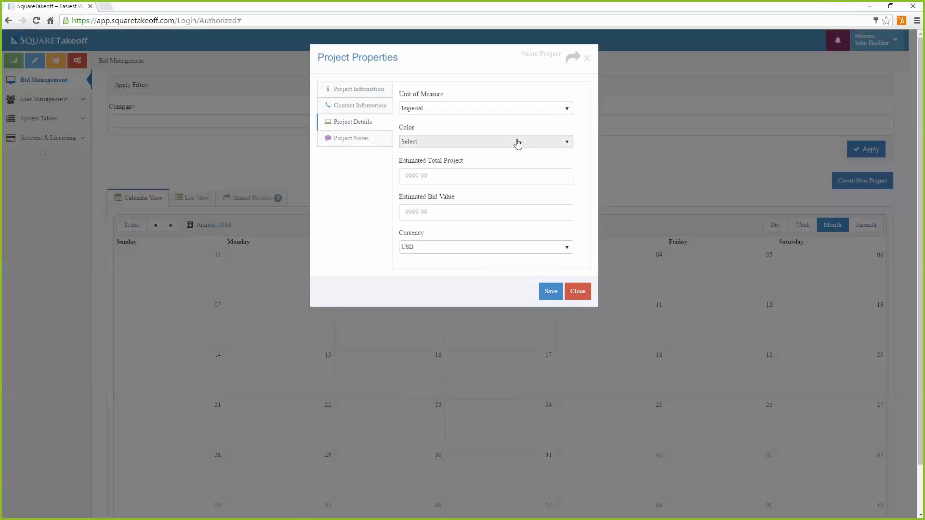
Set the project colour to Brown and move to the Project Notes section
left_click(568, 145)
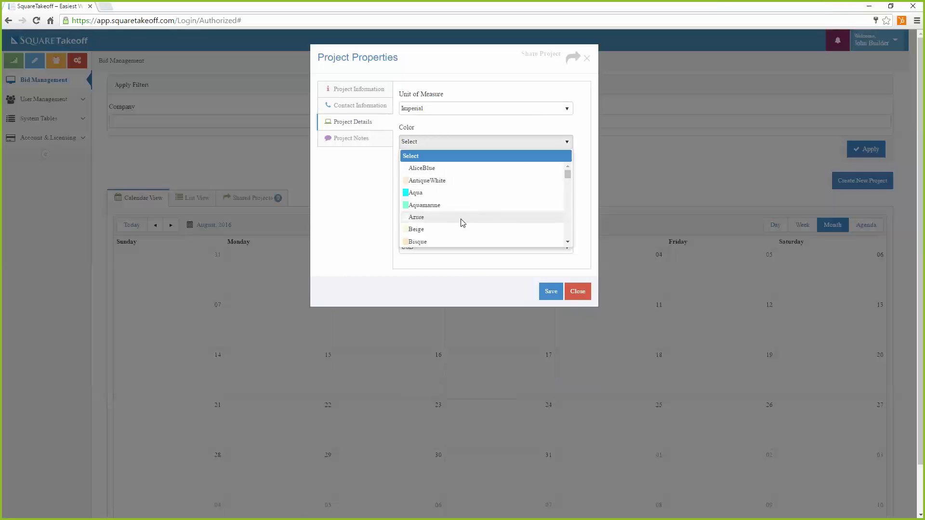
scroll(463, 222, "down", 2)
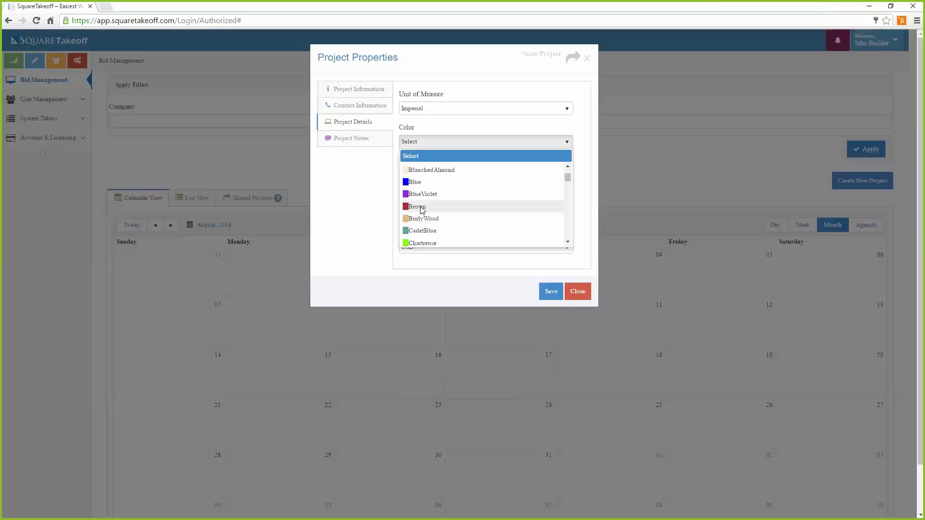
left_click(421, 208)
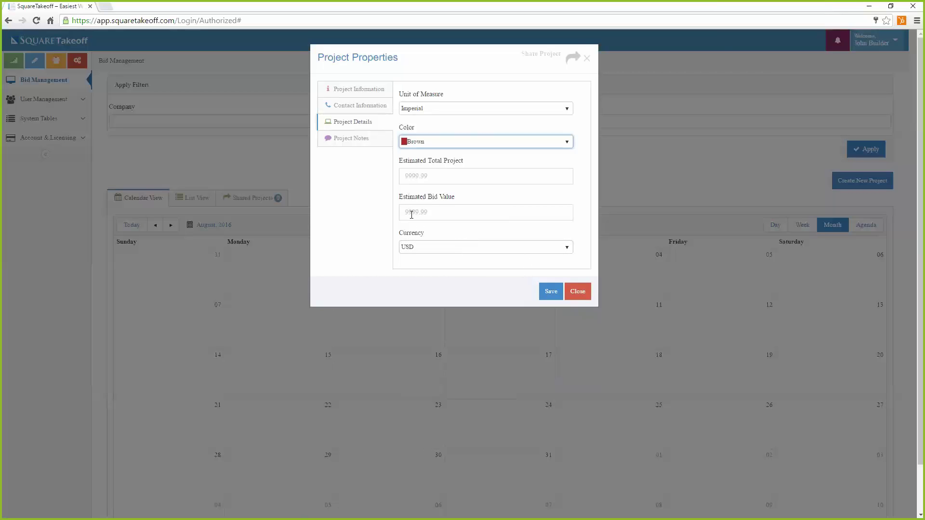
left_click(345, 139)
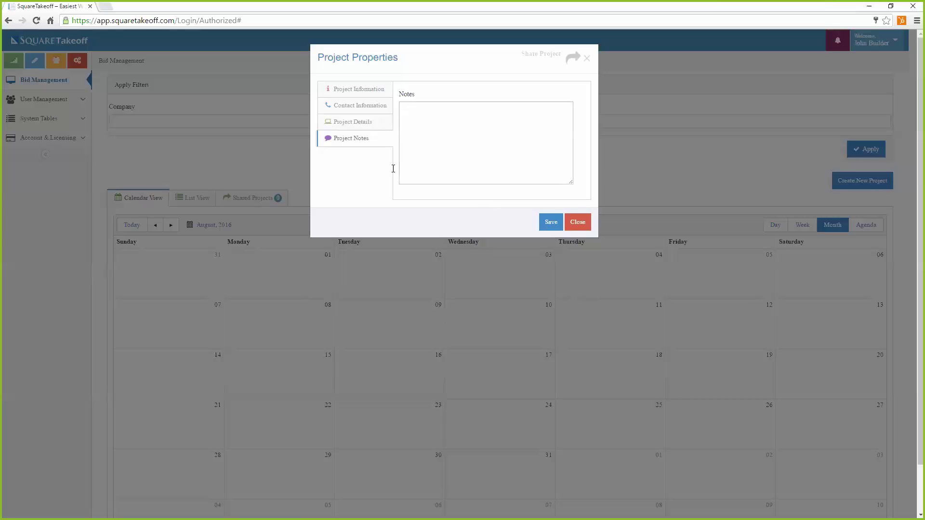
left_click(550, 221)
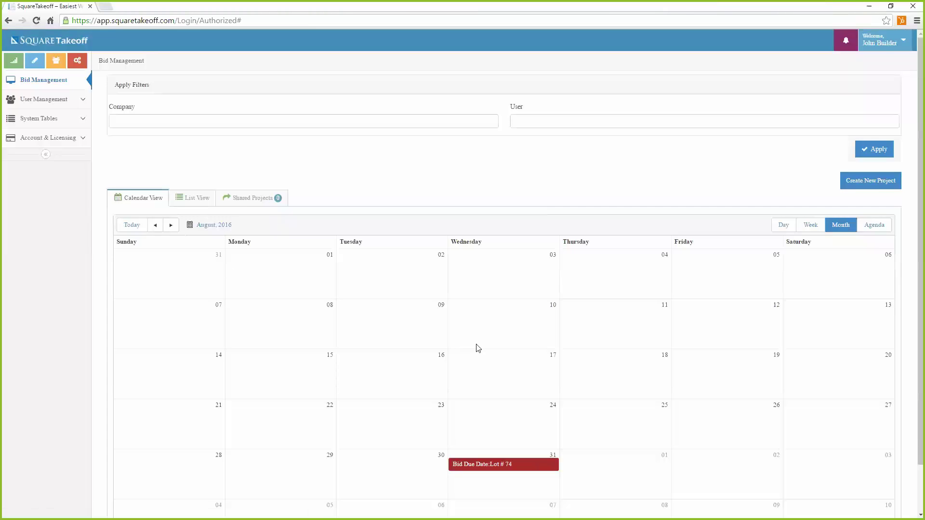
scroll(711, 427, "down", 2)
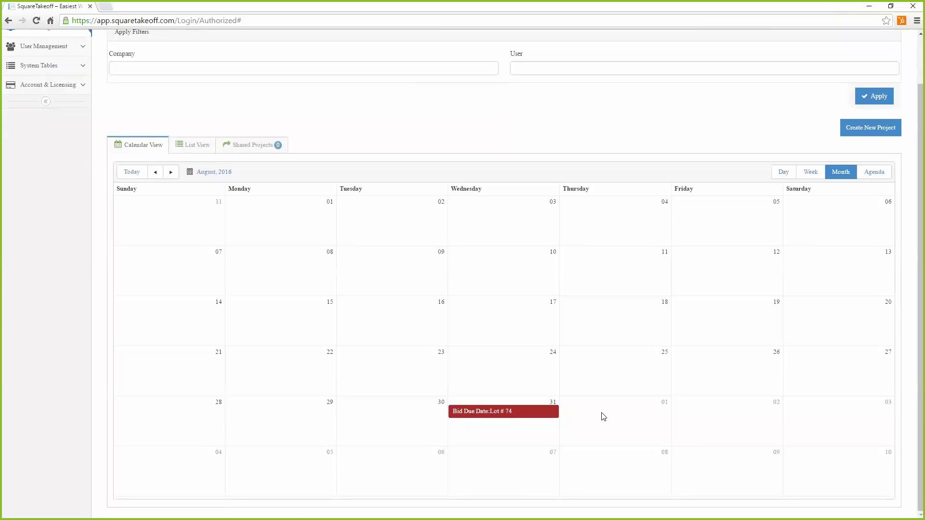
scroll(603, 416, "up", 2)
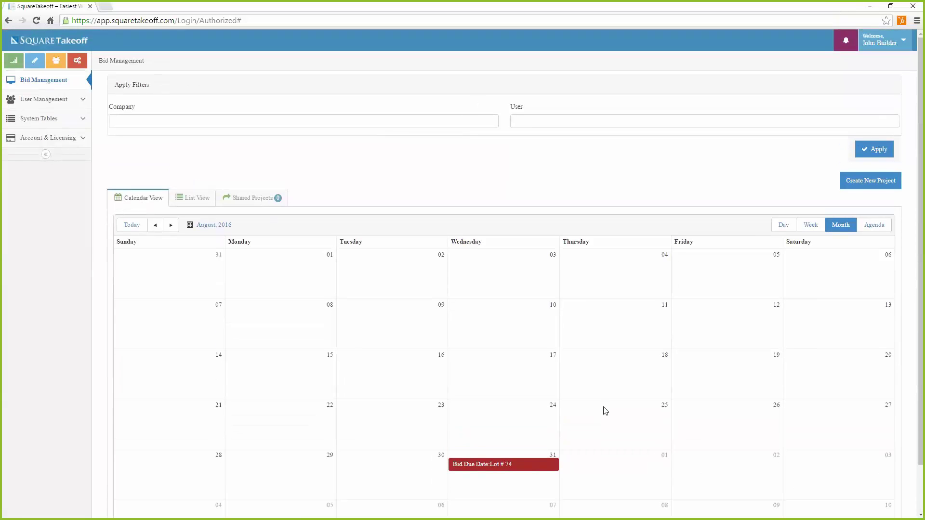